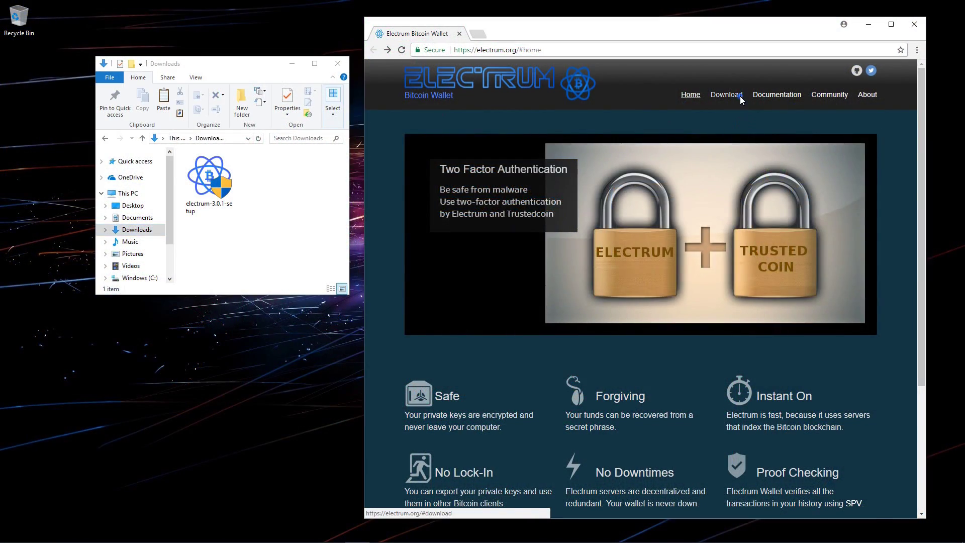
Review the Electrum-3.0.1 download page and its release notes, highlighting the Segwit support section.
{"action": "left_click", "coordinate": [739, 96]}
{"action": "left_click_drag", "start_coordinate": [568, 128], "coordinate": [480, 131]}
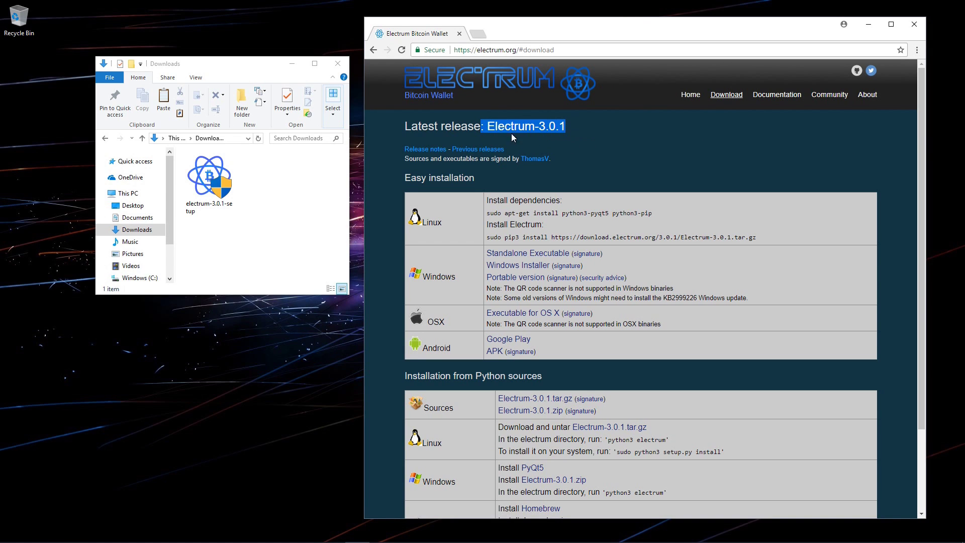
{"action": "left_click", "coordinate": [424, 150]}
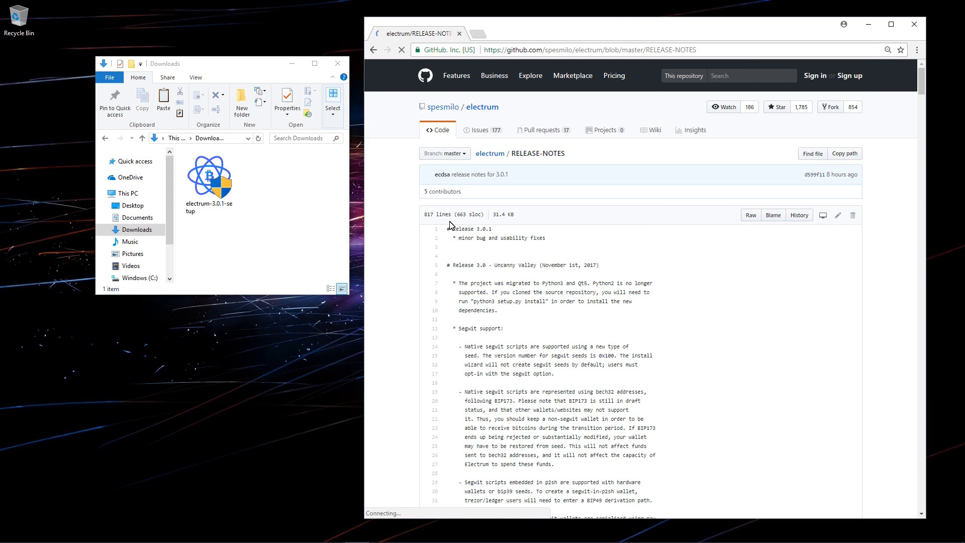
{"action": "left_click", "coordinate": [459, 327]}
{"action": "left_click_drag", "start_coordinate": [472, 334], "coordinate": [501, 330]}
{"action": "left_click", "coordinate": [505, 327]}
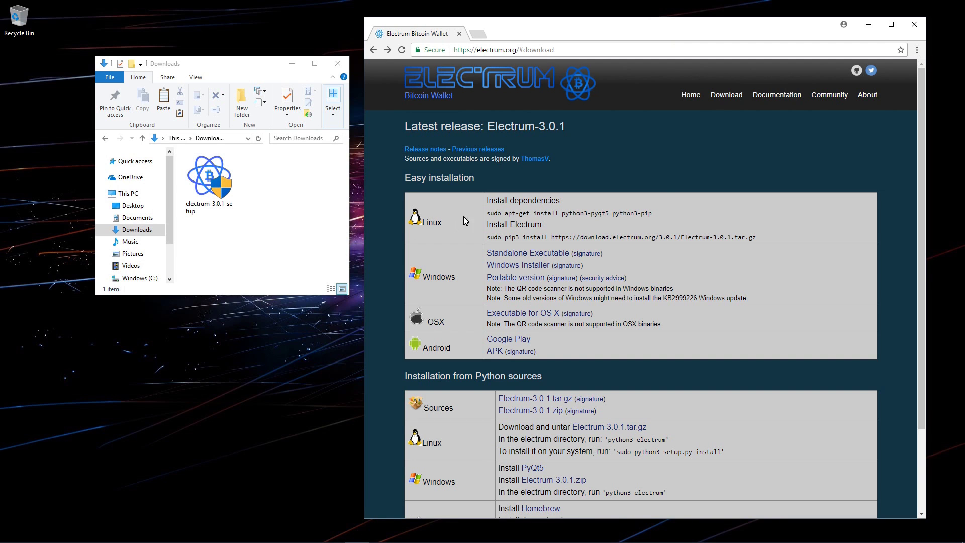
Close the browser and install Electrum 3.0.1 from electrum-3.0.1-setup into the default location.
{"action": "left_click", "coordinate": [913, 24]}
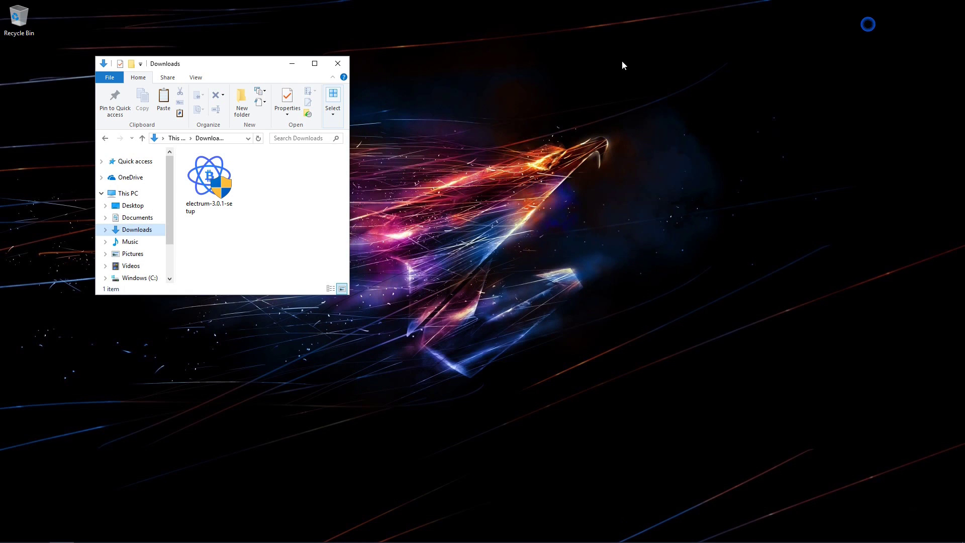
{"action": "double_click", "coordinate": [217, 189]}
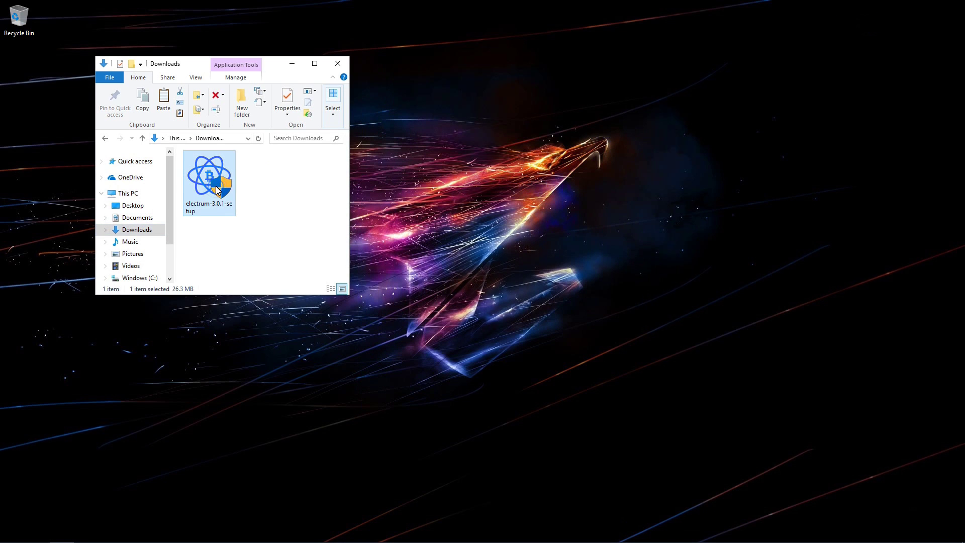
{"action": "key", "text": "Return"}
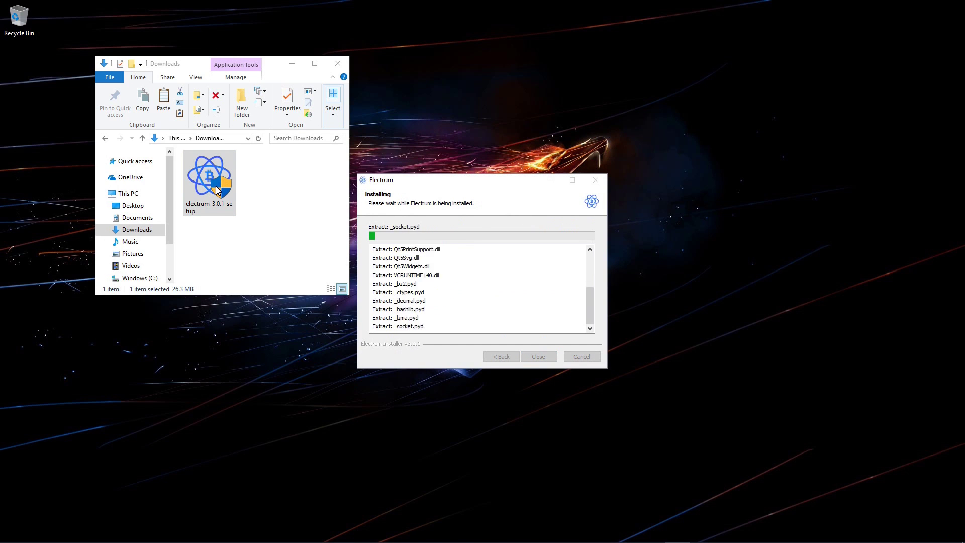
{"action": "left_click", "coordinate": [286, 64]}
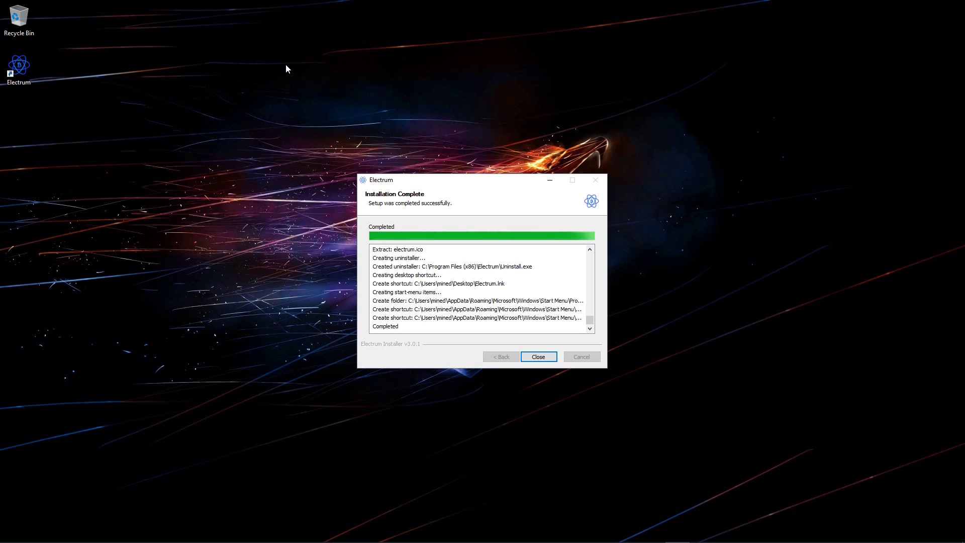
{"action": "left_click", "coordinate": [538, 357]}
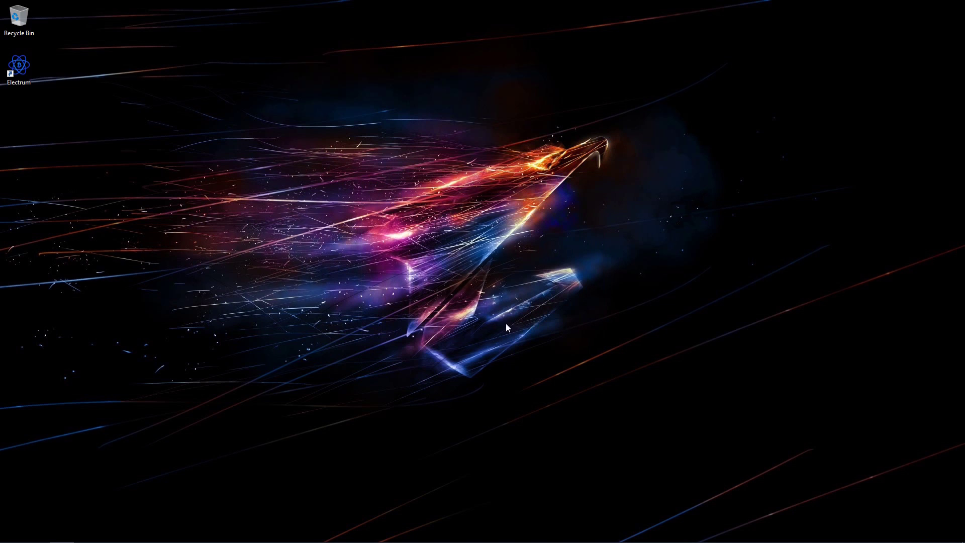
Launch Electrum, keep automatic server connection, and name the new wallet 'Trezor Segwit'.
{"action": "double_click", "coordinate": [28, 81]}
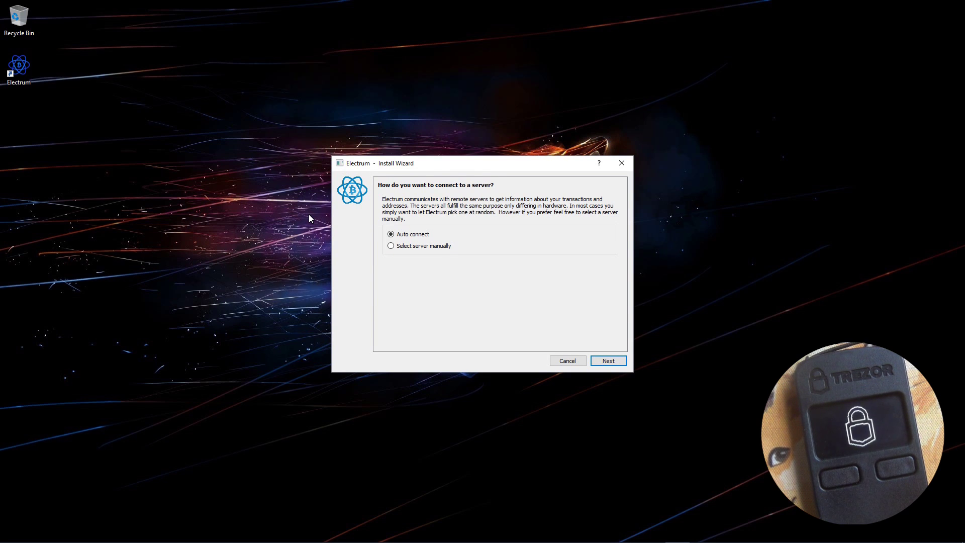
{"action": "left_click", "coordinate": [605, 362]}
{"action": "double_click", "coordinate": [451, 201]}
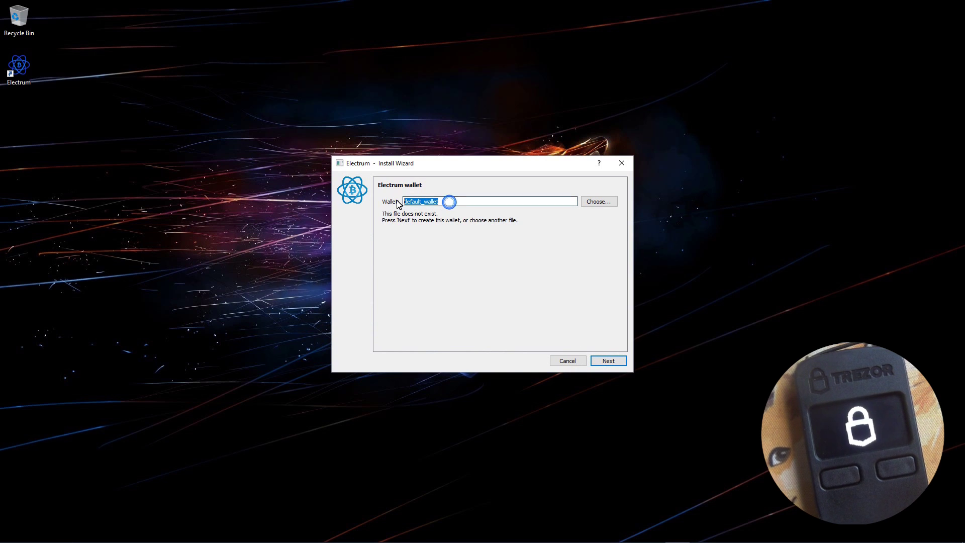
{"action": "type", "text": "Tre"}
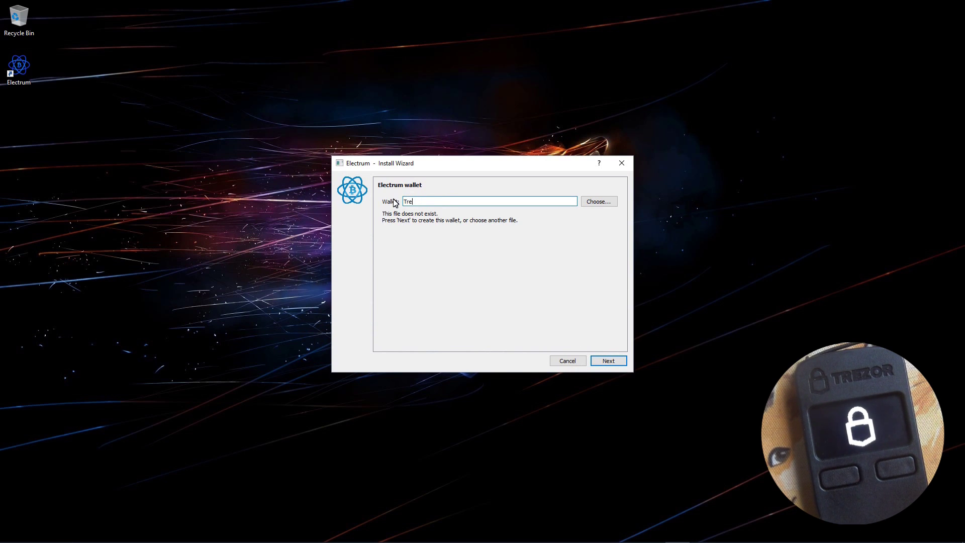
{"action": "type", "text": "zor Segwit"}
{"action": "left_click", "coordinate": [608, 361]}
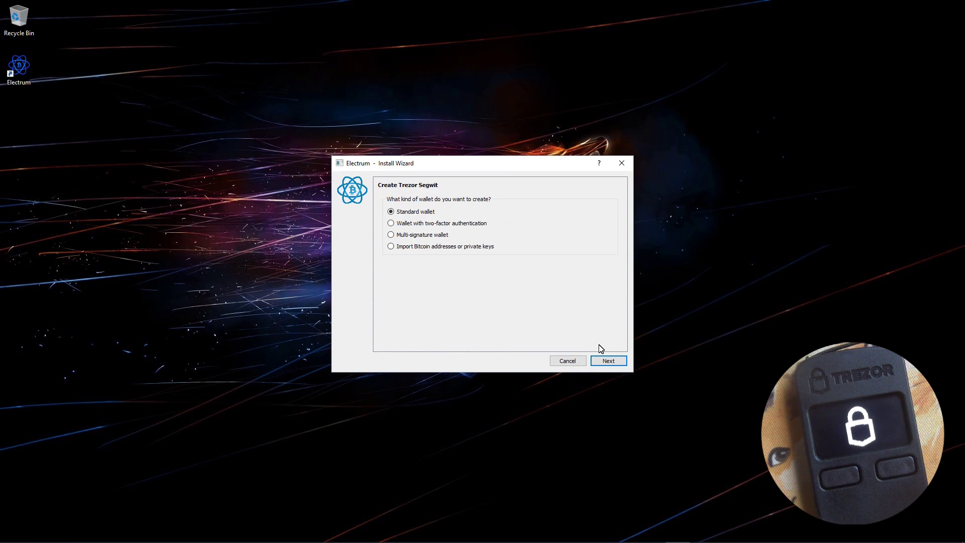
Choose a standard wallet with keys from the detected Trezor hardware device.
{"action": "left_click", "coordinate": [609, 361]}
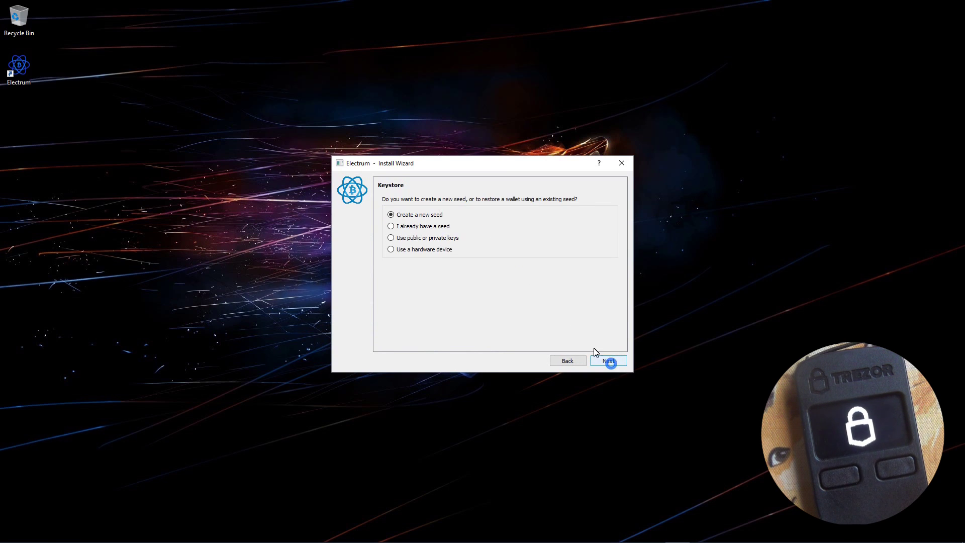
{"action": "left_click", "coordinate": [438, 254]}
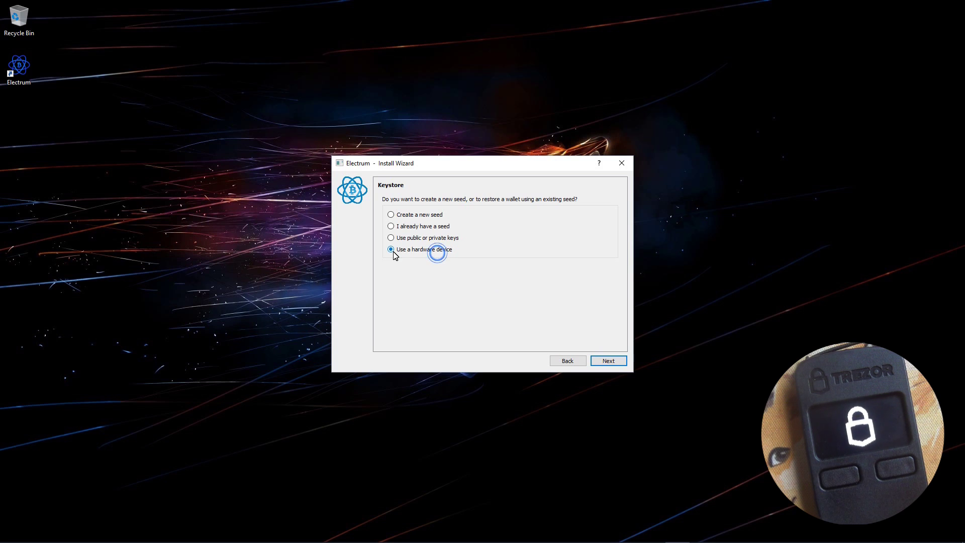
{"action": "left_click", "coordinate": [609, 360]}
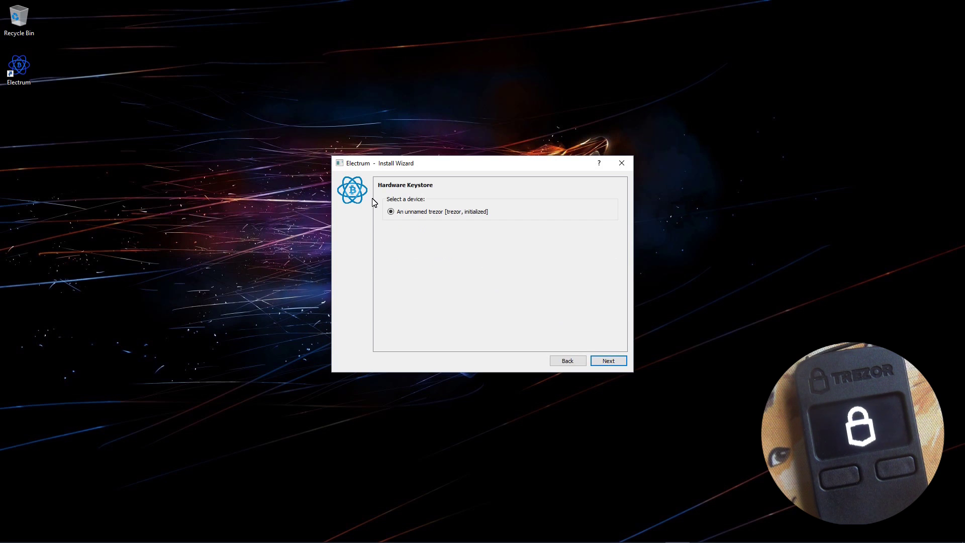
{"action": "left_click", "coordinate": [605, 360]}
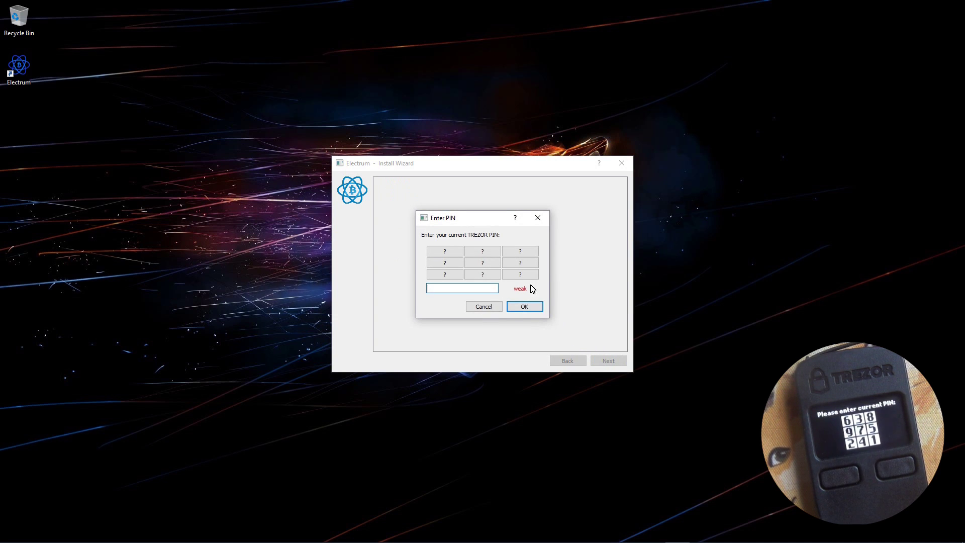
Unlock the Trezor by entering its PIN on the scrambled keypad.
{"action": "left_click", "coordinate": [454, 250]}
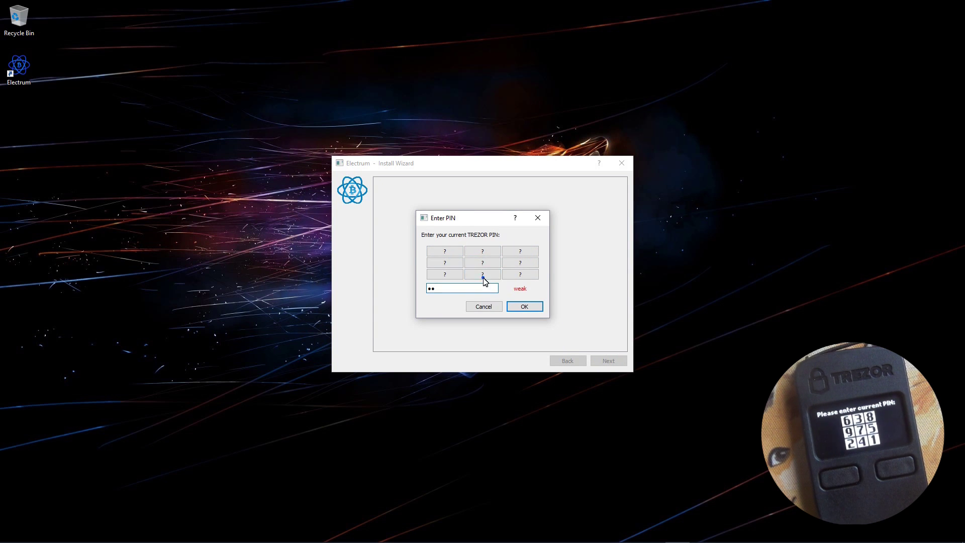
{"action": "left_click", "coordinate": [483, 276]}
{"action": "left_click", "coordinate": [448, 274]}
{"action": "left_click", "coordinate": [525, 308]}
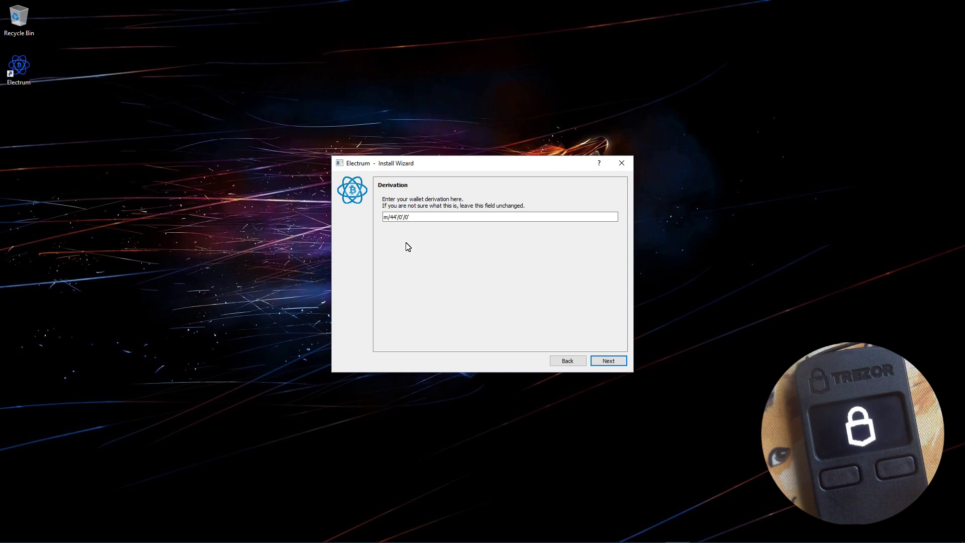
Change the derivation path from m/44'/0'/0' to m/49'/0'/0' for Segwit.
{"action": "left_click_drag", "start_coordinate": [409, 217], "coordinate": [382, 219]}
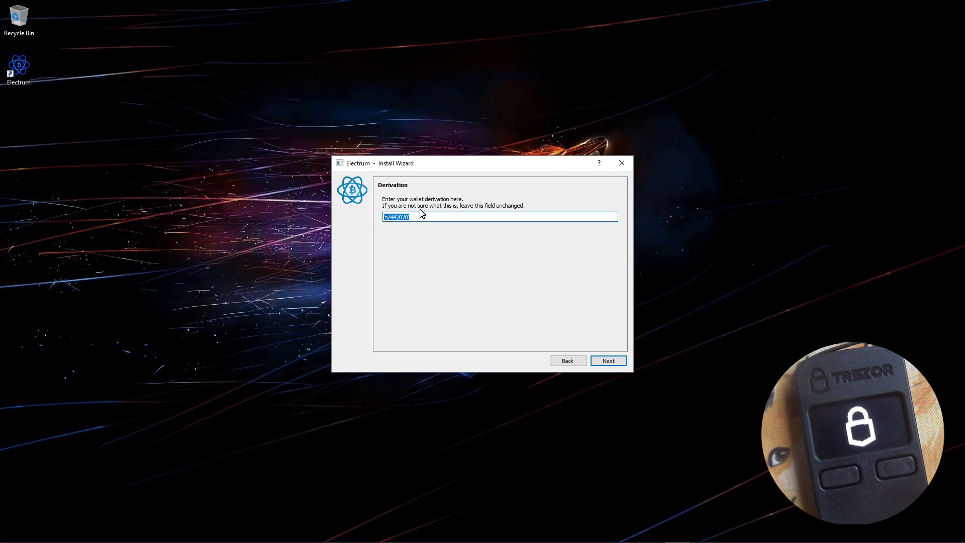
{"action": "left_click", "coordinate": [394, 221]}
{"action": "double_click", "coordinate": [390, 217]}
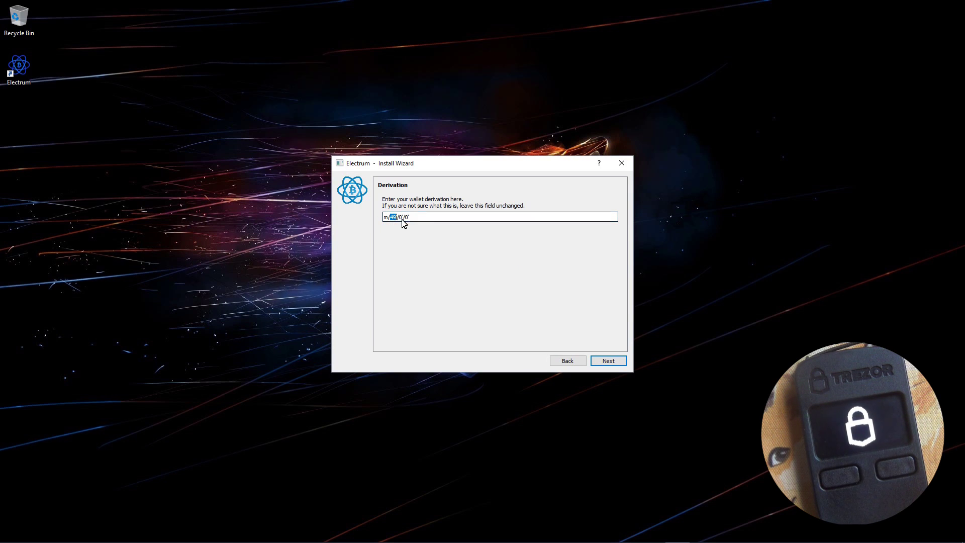
{"action": "left_click_drag", "start_coordinate": [419, 220], "coordinate": [384, 224]}
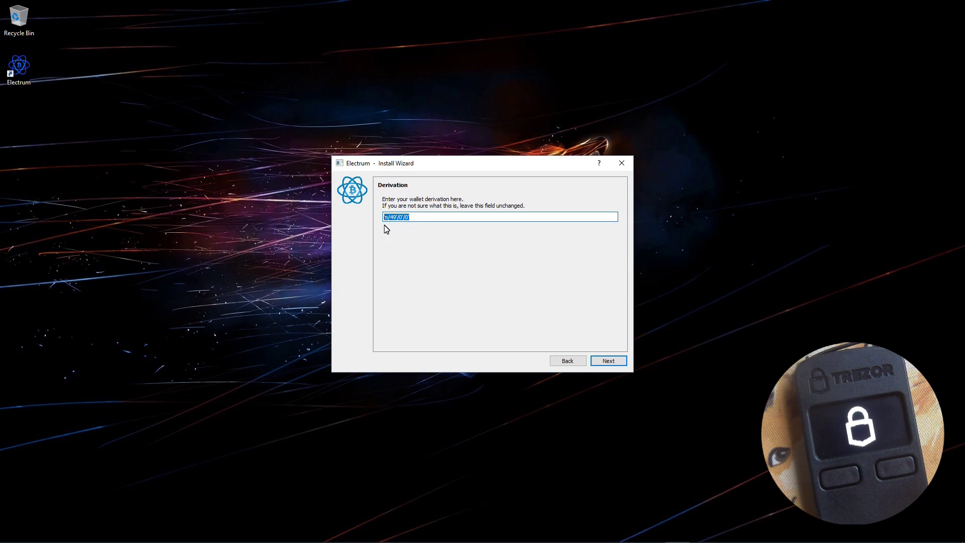
{"action": "left_click", "coordinate": [422, 217]}
Finish wallet creation and show its 3-prefixed receiving address with QR code.
{"action": "left_click", "coordinate": [614, 364]}
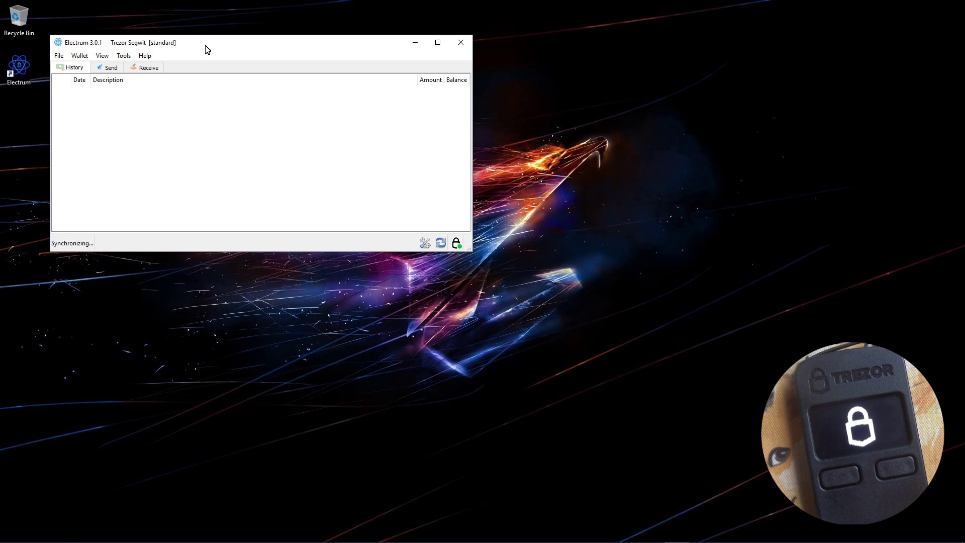
{"action": "left_click_drag", "start_coordinate": [207, 49], "coordinate": [426, 162]}
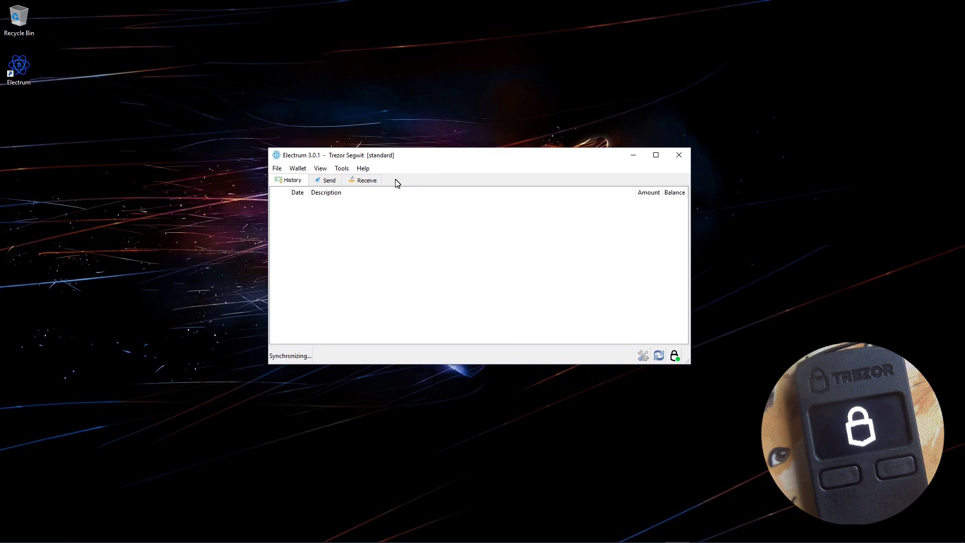
{"action": "left_click", "coordinate": [361, 180]}
{"action": "double_click", "coordinate": [337, 197]}
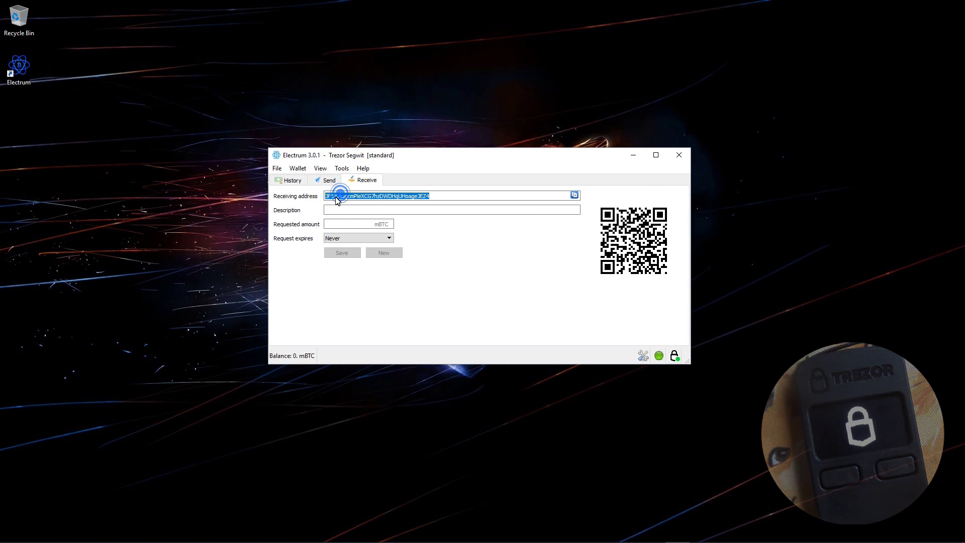
{"action": "left_click", "coordinate": [327, 199]}
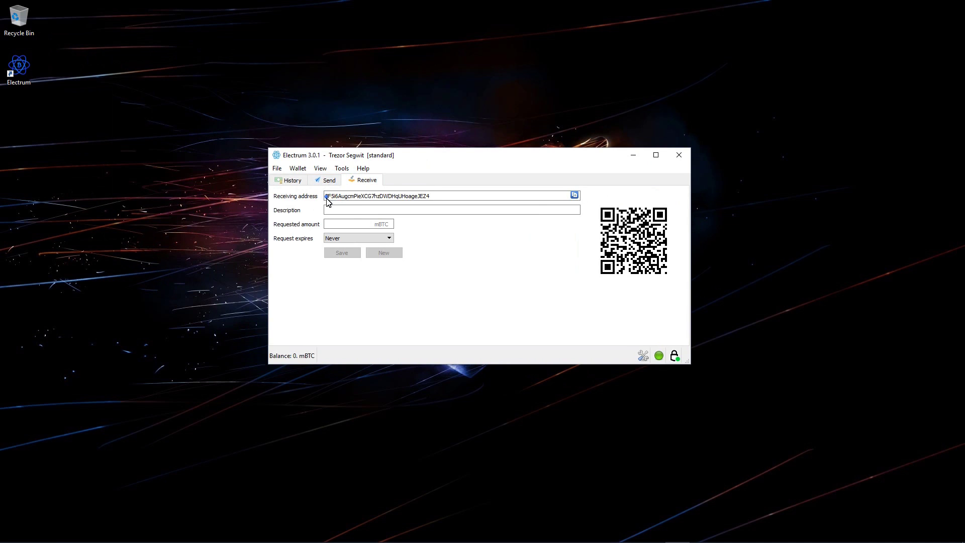
{"action": "left_click_drag", "start_coordinate": [328, 201], "coordinate": [330, 199]}
Enable the Addresses tab to list wallet addresses, then return to the Receive view.
{"action": "left_click", "coordinate": [321, 168]}
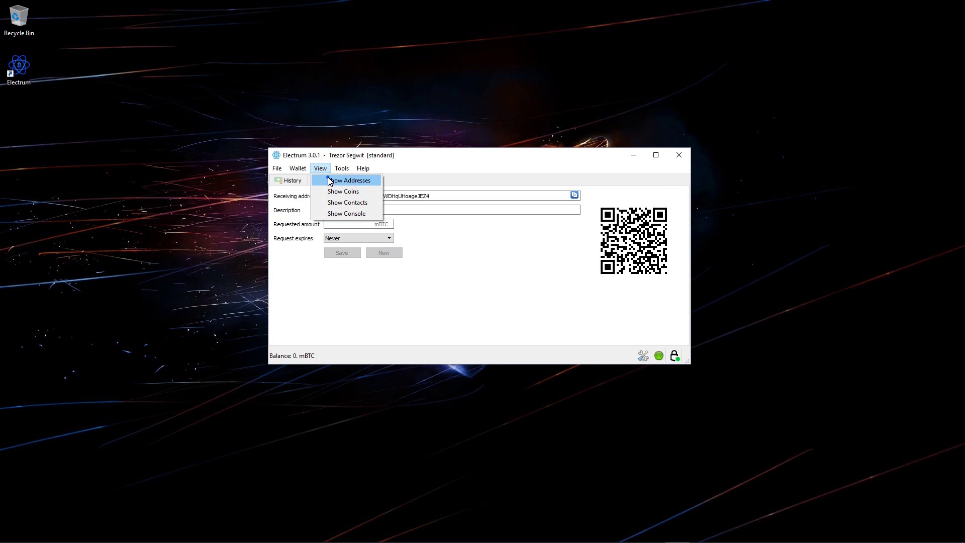
{"action": "left_click", "coordinate": [332, 180]}
{"action": "left_click", "coordinate": [411, 180]}
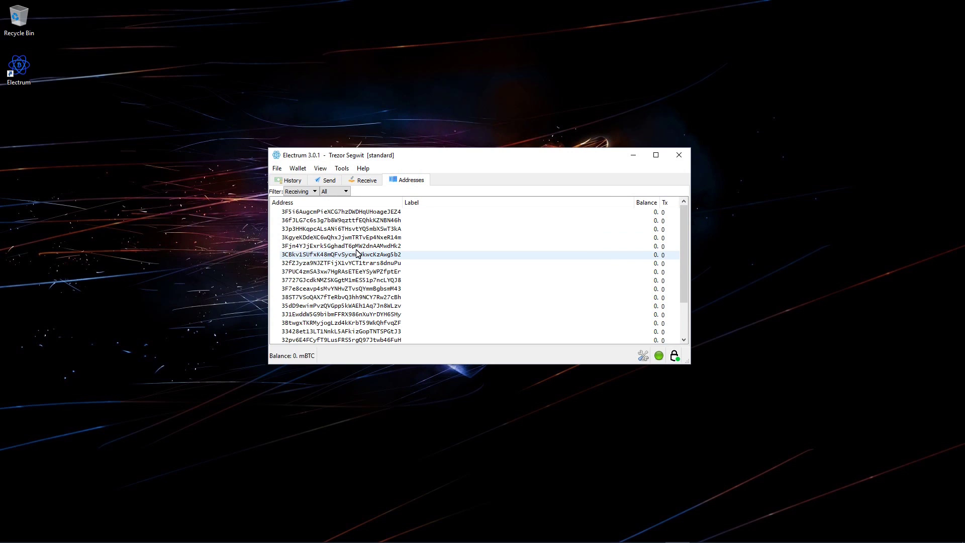
{"action": "left_click", "coordinate": [359, 182]}
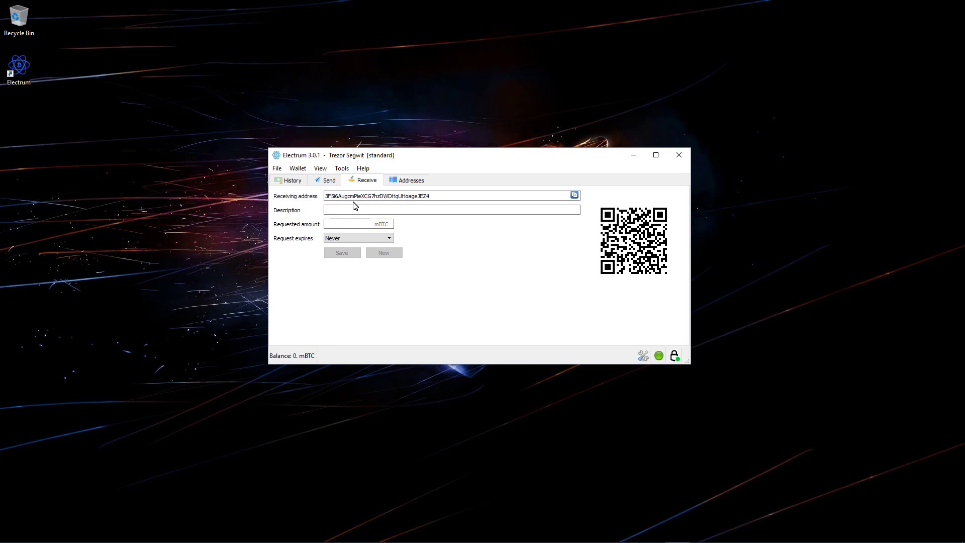
{"action": "left_click", "coordinate": [278, 170]}
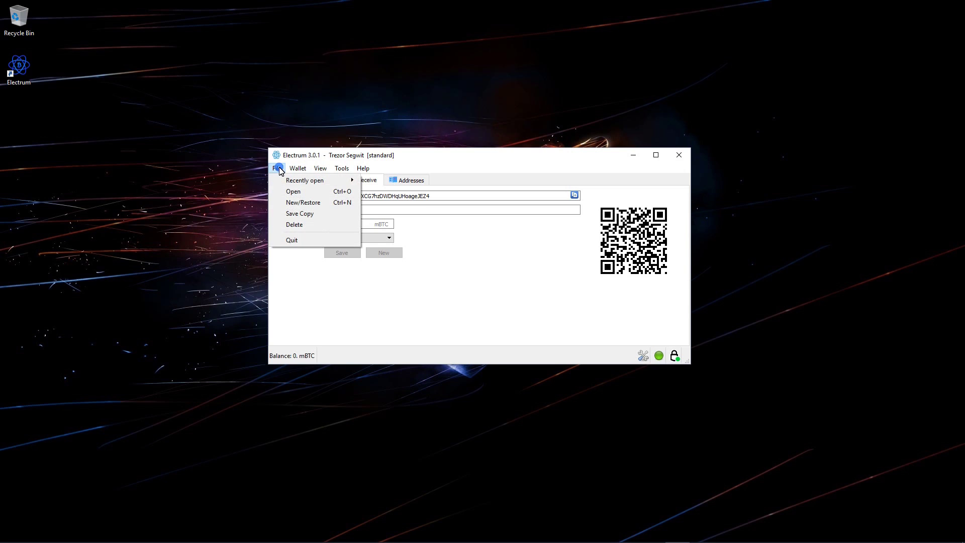
Start a new wallet named 'Trezor Legacy' and close the Trezor Segwit window.
{"action": "left_click", "coordinate": [308, 202]}
{"action": "left_click_drag", "start_coordinate": [428, 201], "coordinate": [398, 207]}
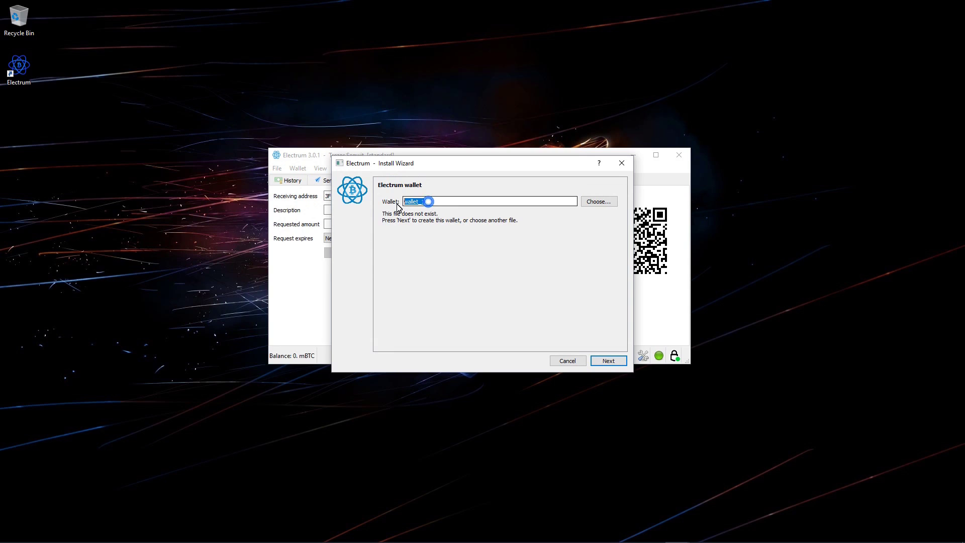
{"action": "type", "text": "Trezor Legacy"}
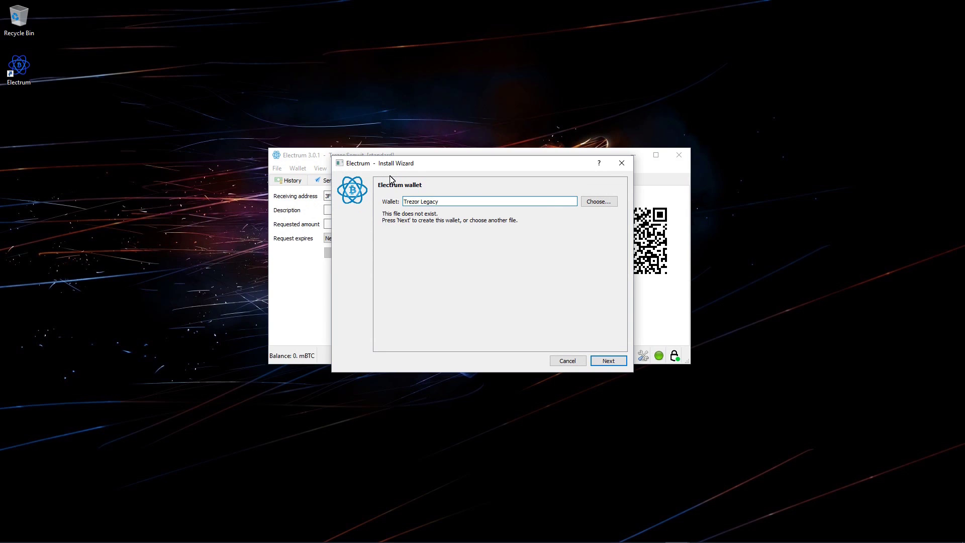
{"action": "left_click", "coordinate": [609, 360]}
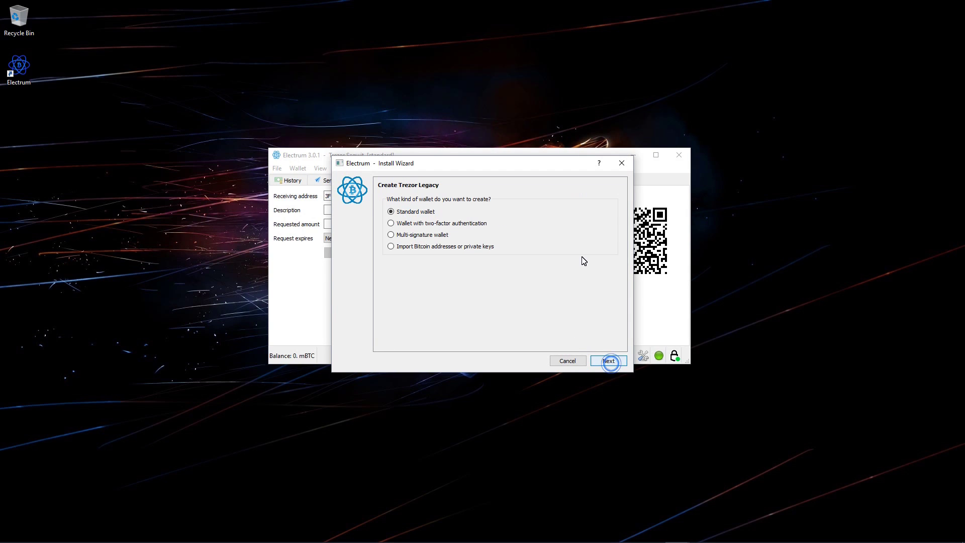
{"action": "left_click", "coordinate": [679, 155]}
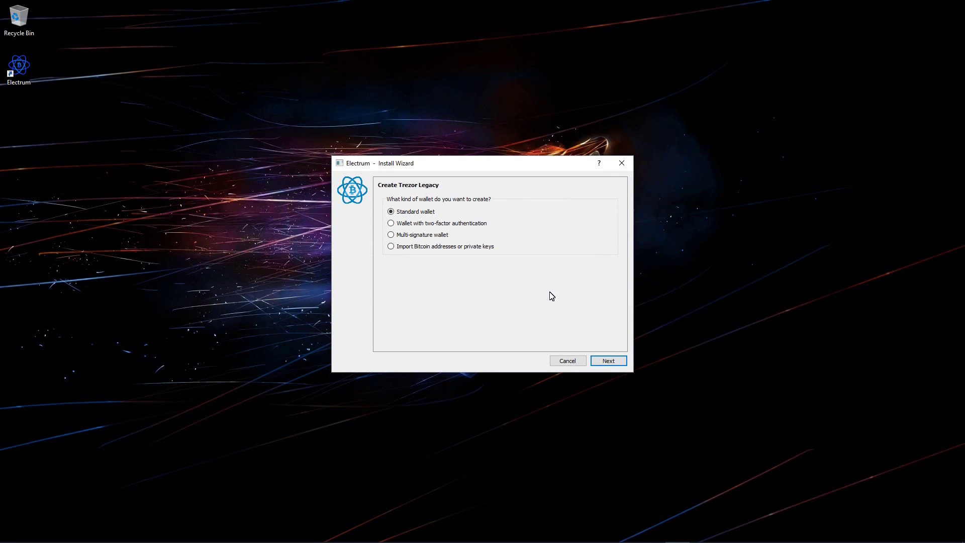
Choose a standard wallet with keys from the detected Trezor hardware device.
{"action": "left_click", "coordinate": [609, 361]}
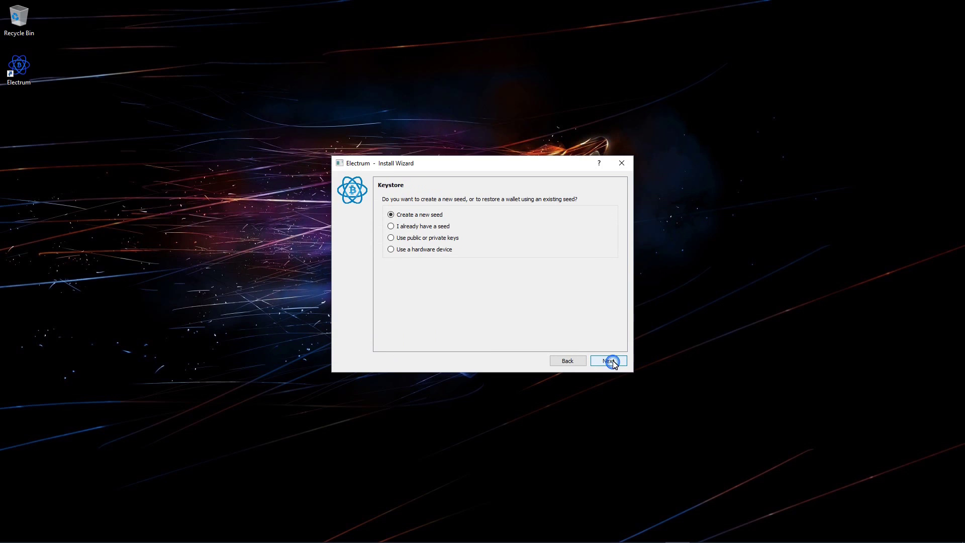
{"action": "left_click", "coordinate": [446, 248]}
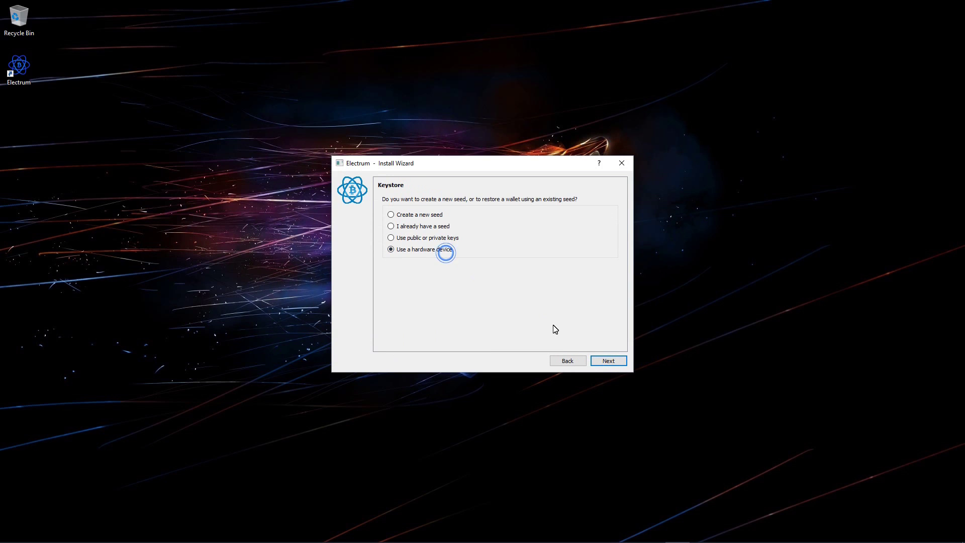
{"action": "left_click", "coordinate": [608, 362]}
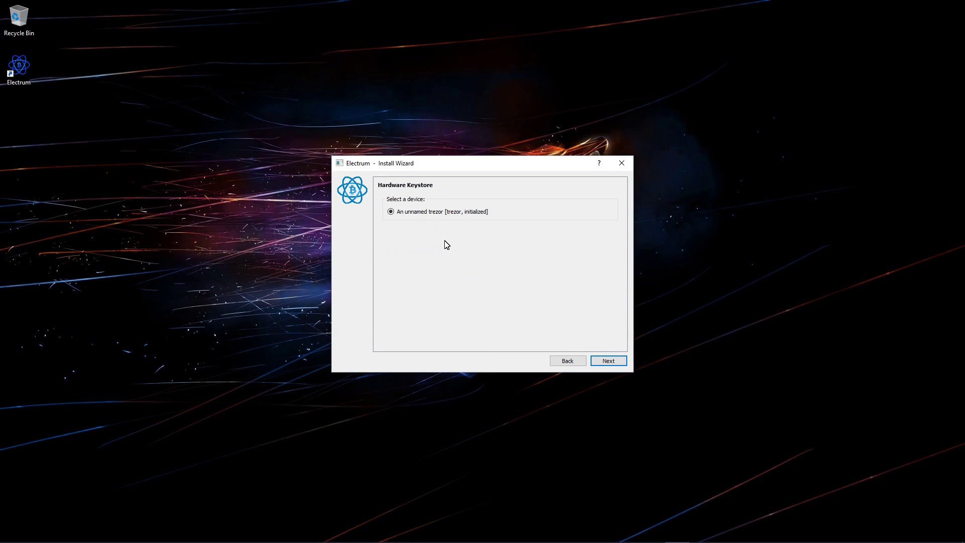
{"action": "left_click", "coordinate": [602, 361]}
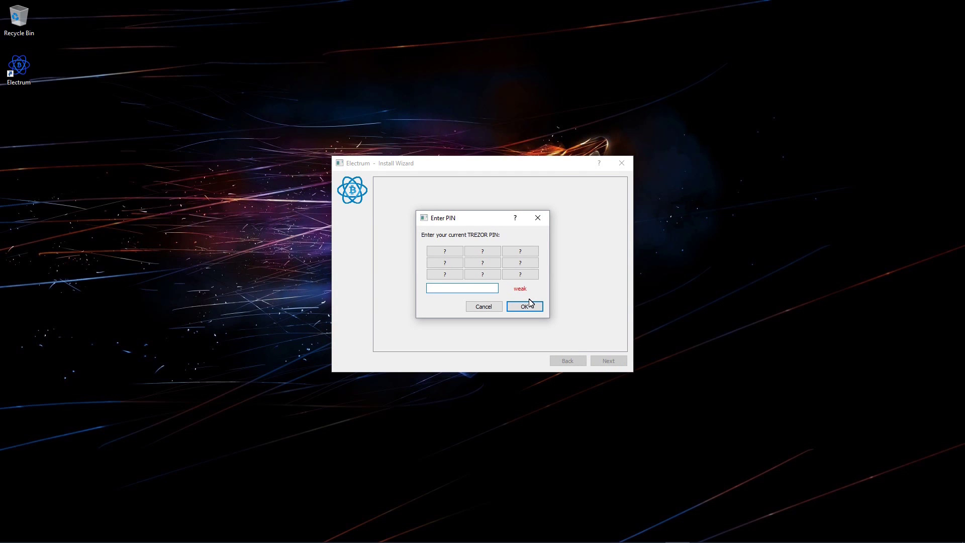
Unlock the Trezor with its PIN and keep the default m/44'/0'/0' derivation path.
{"action": "left_click", "coordinate": [483, 252]}
{"action": "left_click", "coordinate": [455, 262]}
{"action": "left_click", "coordinate": [507, 251]}
{"action": "left_click", "coordinate": [454, 252]}
{"action": "left_click", "coordinate": [523, 307]}
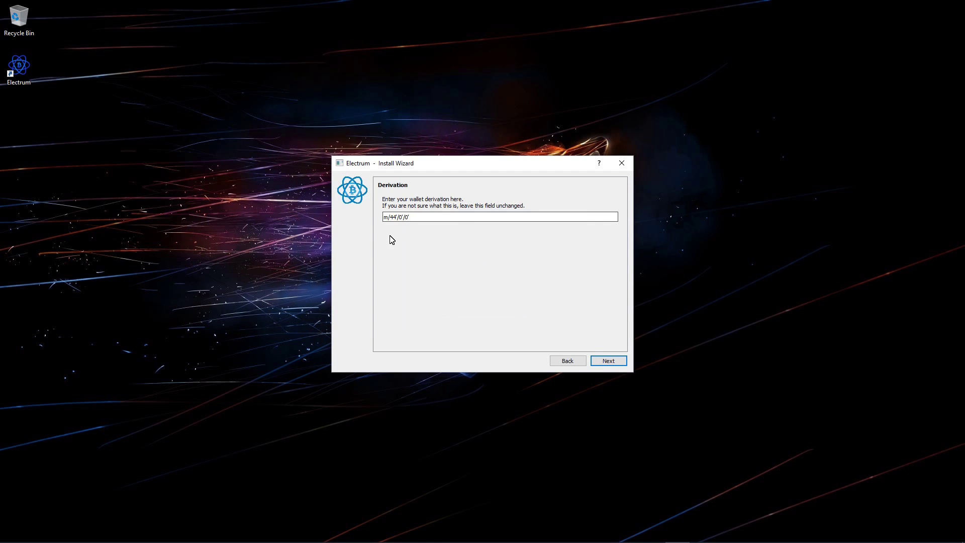
{"action": "left_click", "coordinate": [604, 362]}
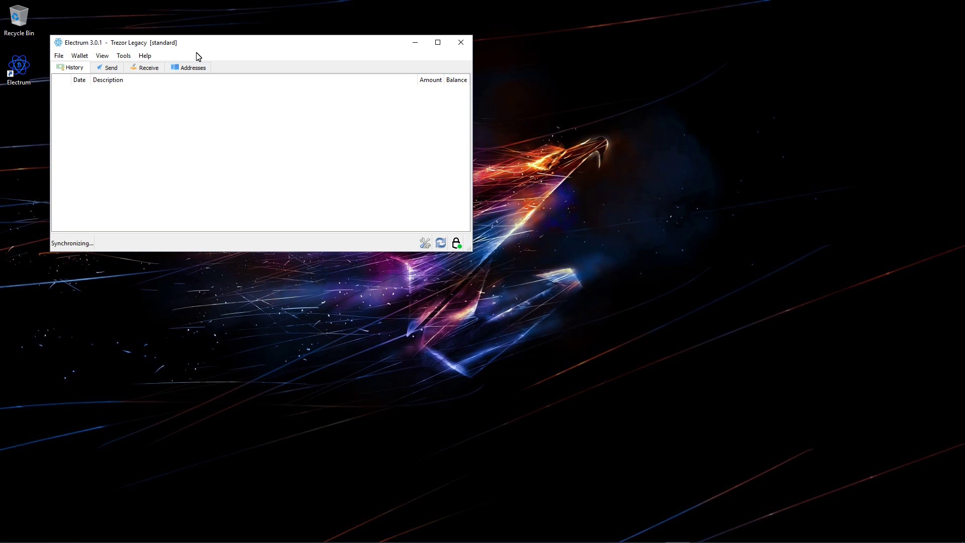
Centre the Legacy wallet window, check its 1-prefixed receiving address, and show the Addresses list.
{"action": "left_click_drag", "start_coordinate": [193, 49], "coordinate": [485, 198]}
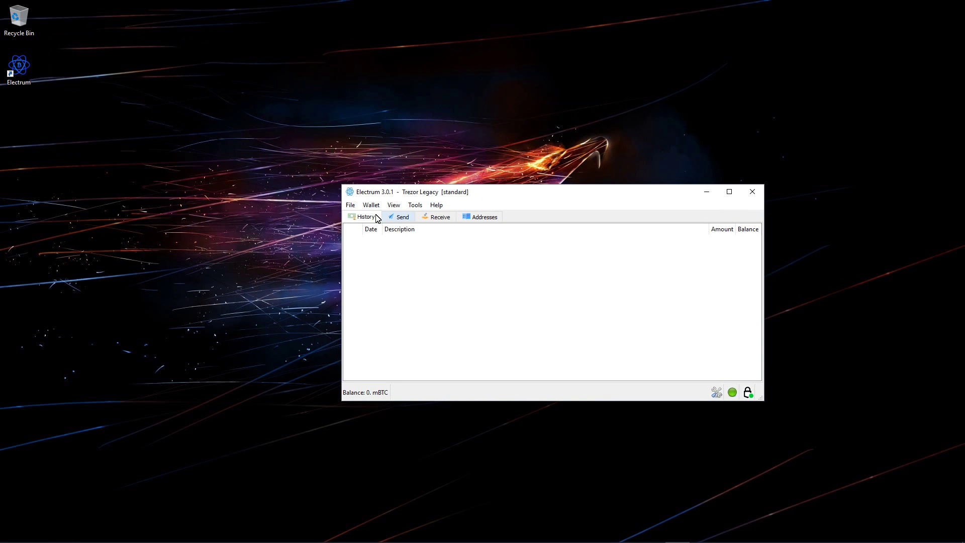
{"action": "left_click", "coordinate": [428, 216]}
{"action": "double_click", "coordinate": [447, 233]}
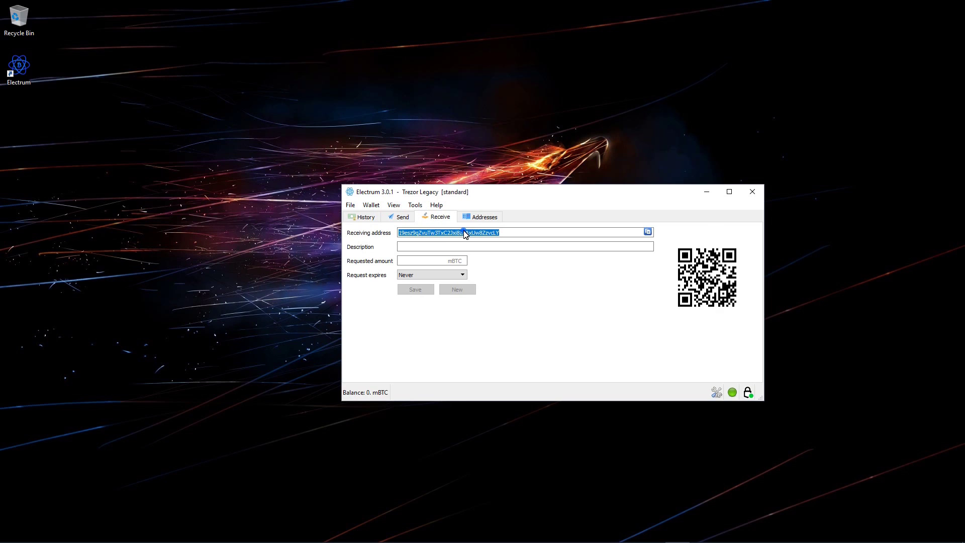
{"action": "left_click", "coordinate": [405, 233]}
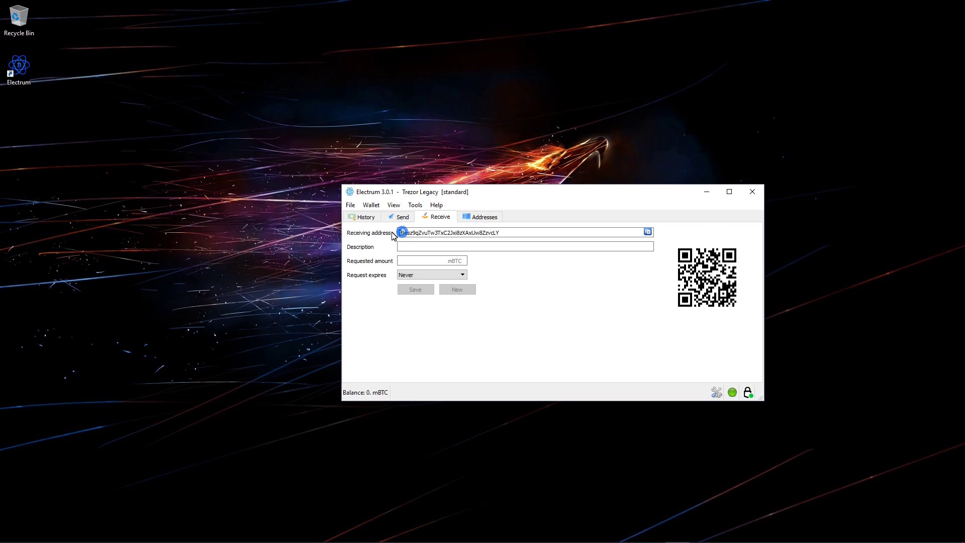
{"action": "left_click_drag", "start_coordinate": [395, 234], "coordinate": [402, 234]}
{"action": "left_click", "coordinate": [393, 204]}
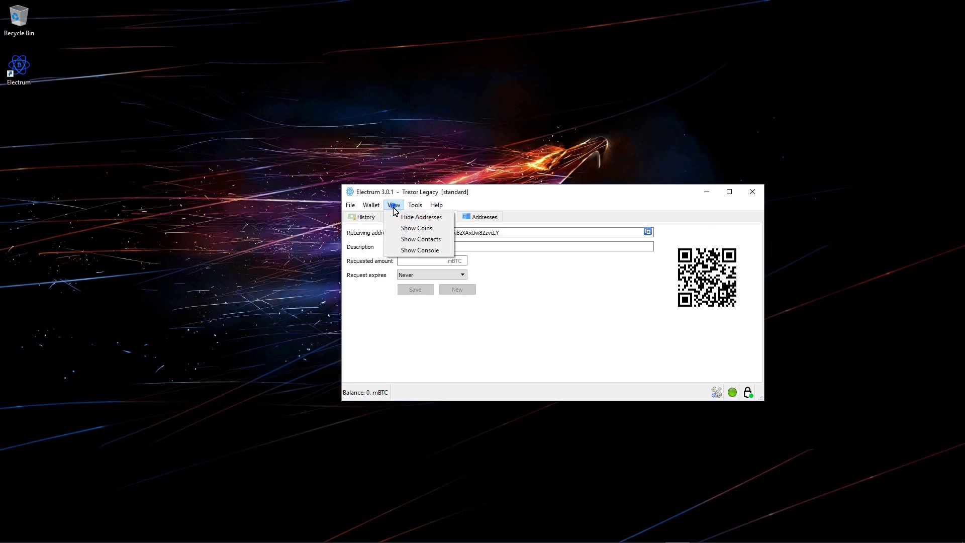
{"action": "left_click", "coordinate": [480, 217]}
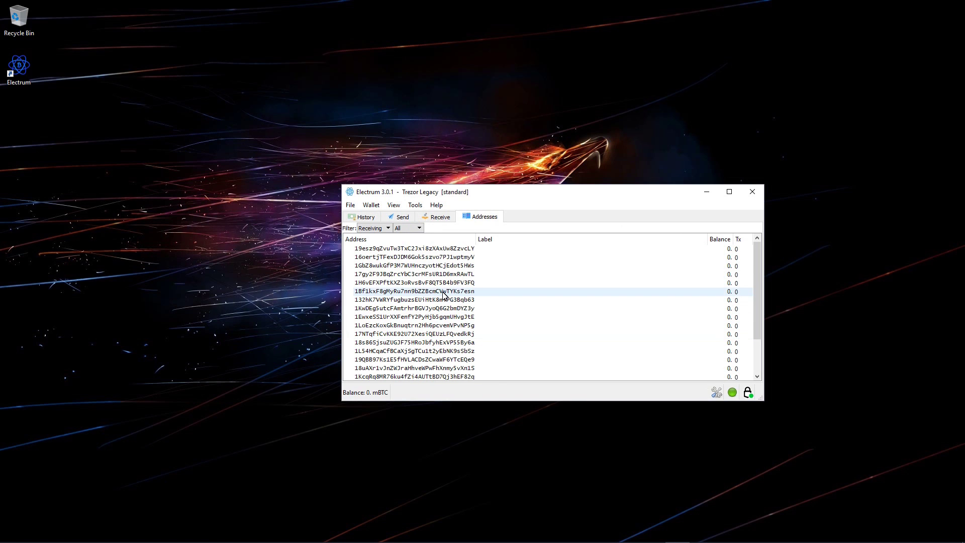
Open the Trezor Segwit wallet file and close the Trezor Legacy window.
{"action": "left_click", "coordinate": [350, 206]}
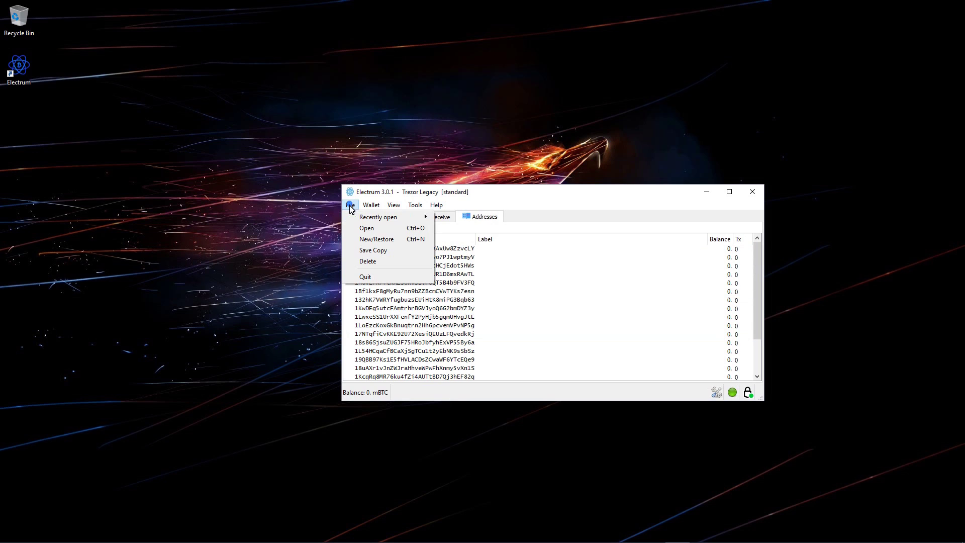
{"action": "left_click", "coordinate": [370, 231]}
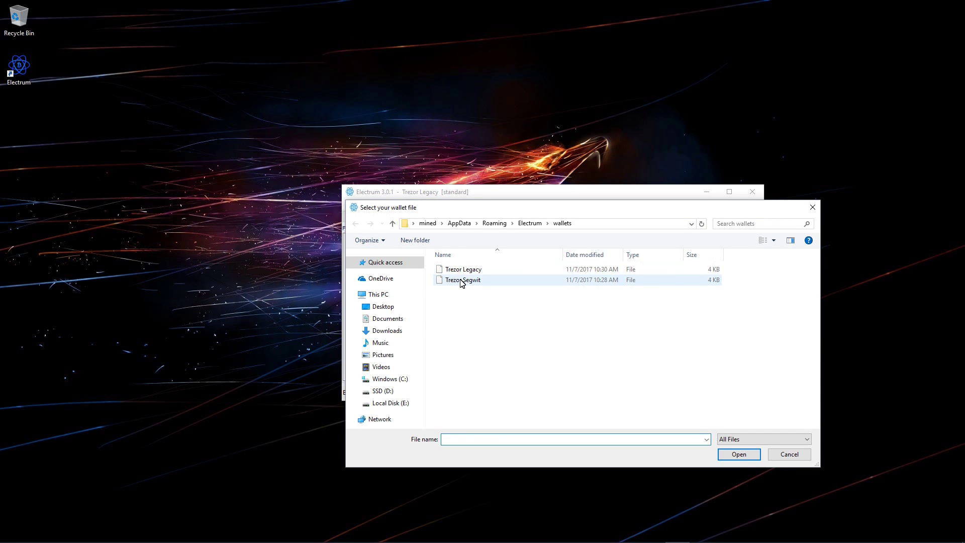
{"action": "double_click", "coordinate": [461, 281]}
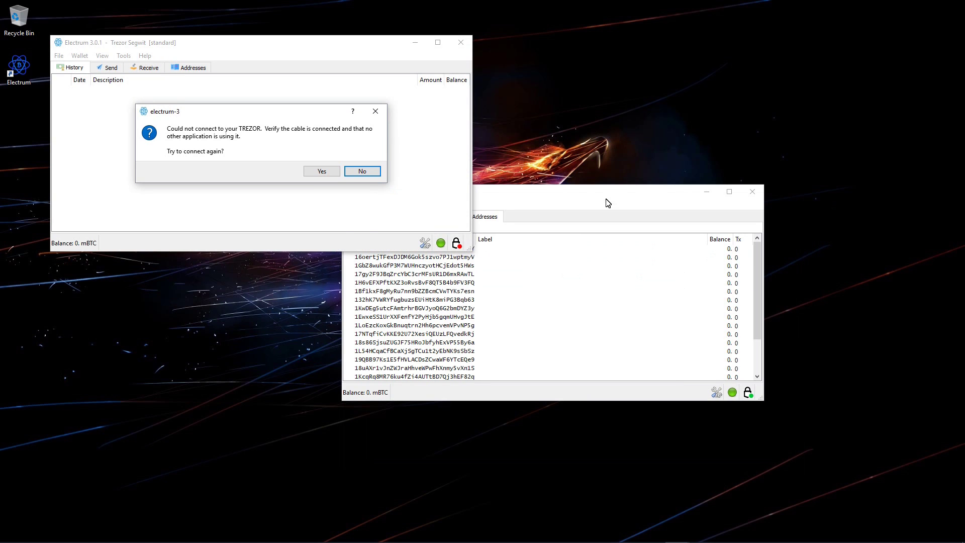
{"action": "left_click", "coordinate": [759, 196]}
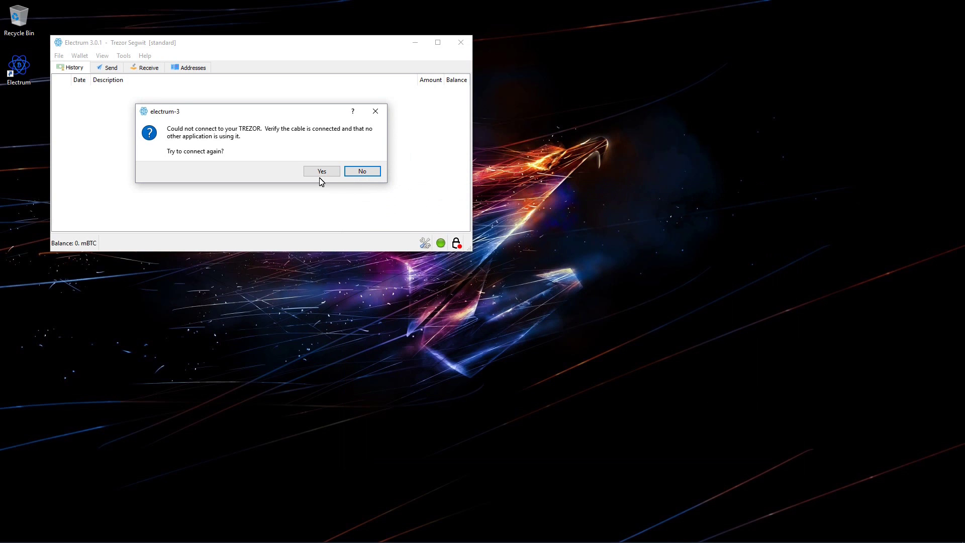
Reconnect to the Trezor and unlock the wallet with its PIN.
{"action": "left_click", "coordinate": [318, 173]}
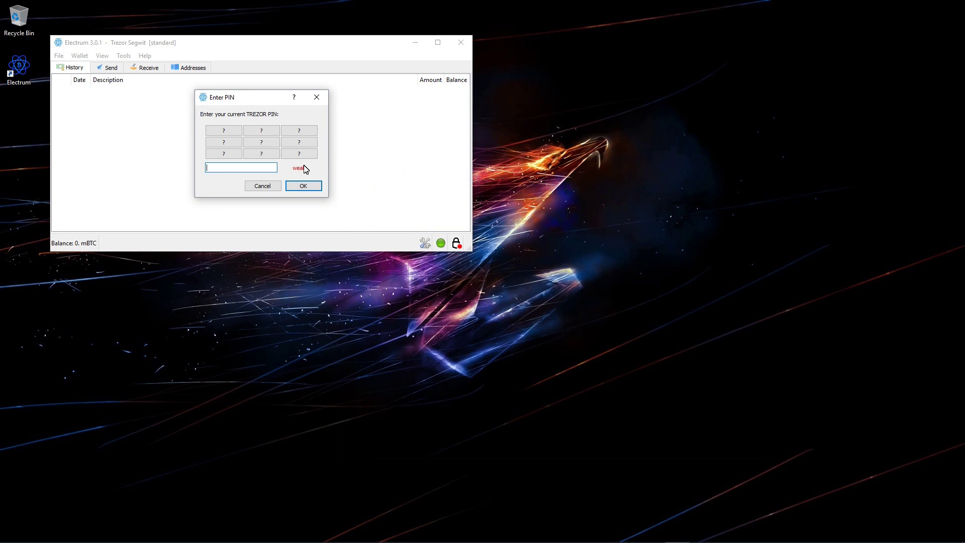
{"action": "left_click", "coordinate": [224, 141]}
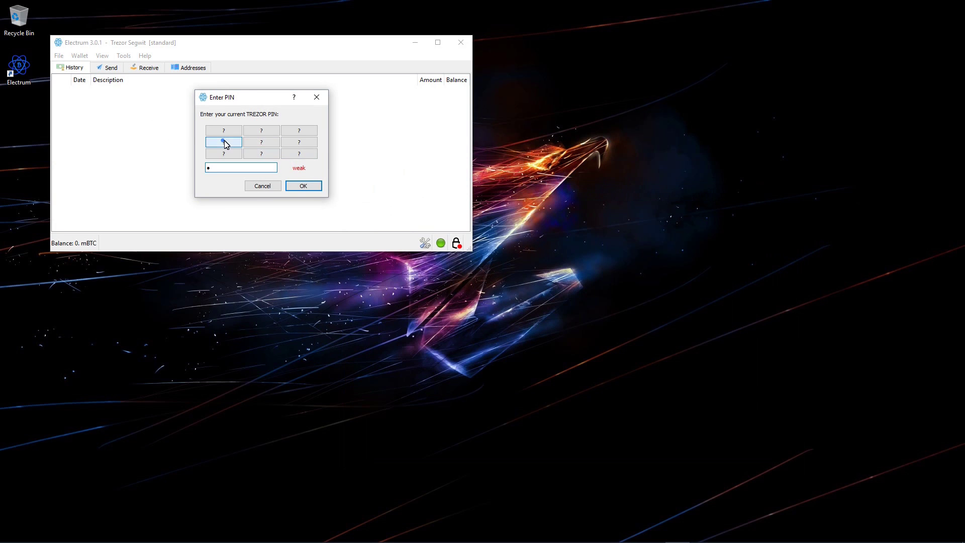
{"action": "left_click", "coordinate": [294, 143]}
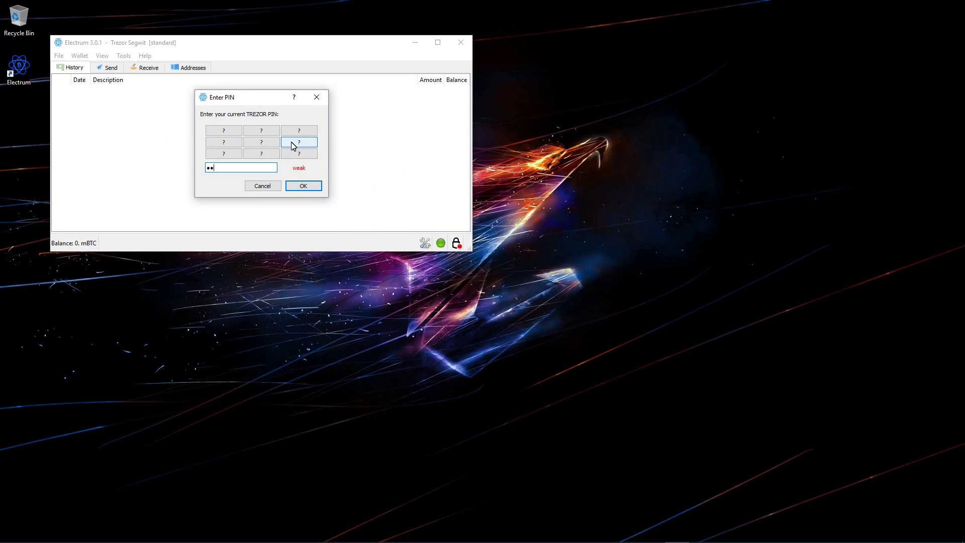
{"action": "left_click", "coordinate": [256, 128]}
{"action": "left_click", "coordinate": [295, 153]}
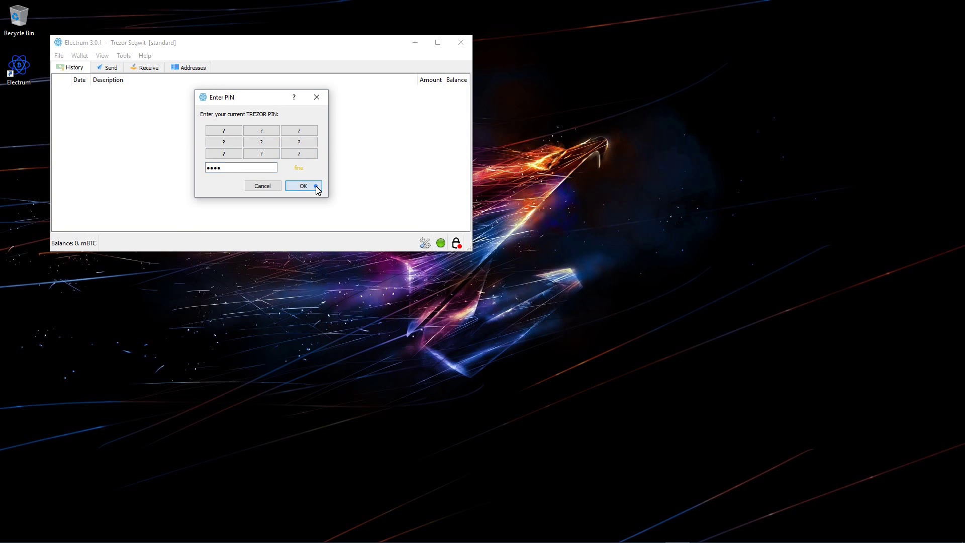
{"action": "left_click", "coordinate": [314, 186]}
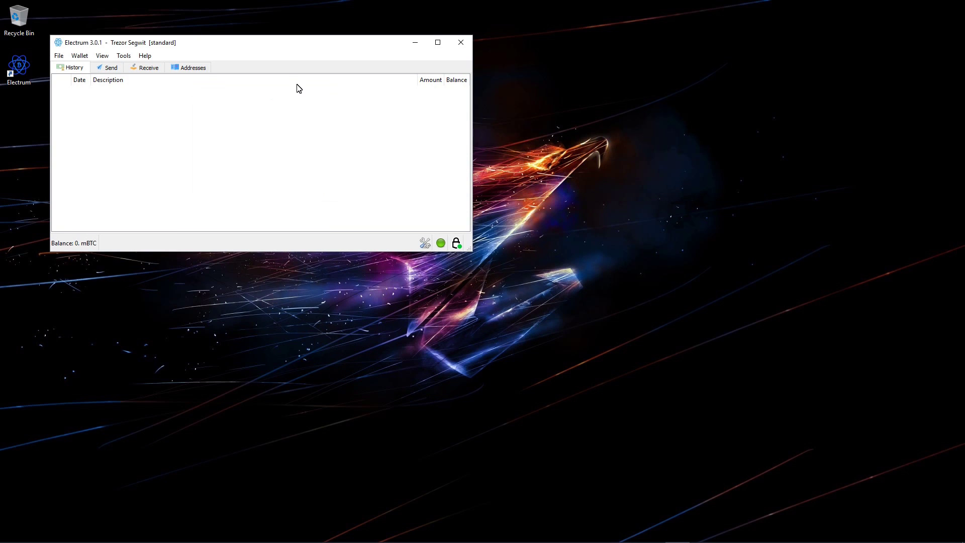
Show the Segwit wallet's Addresses list of 3-prefixed addresses and centre the window.
{"action": "left_click", "coordinate": [150, 68]}
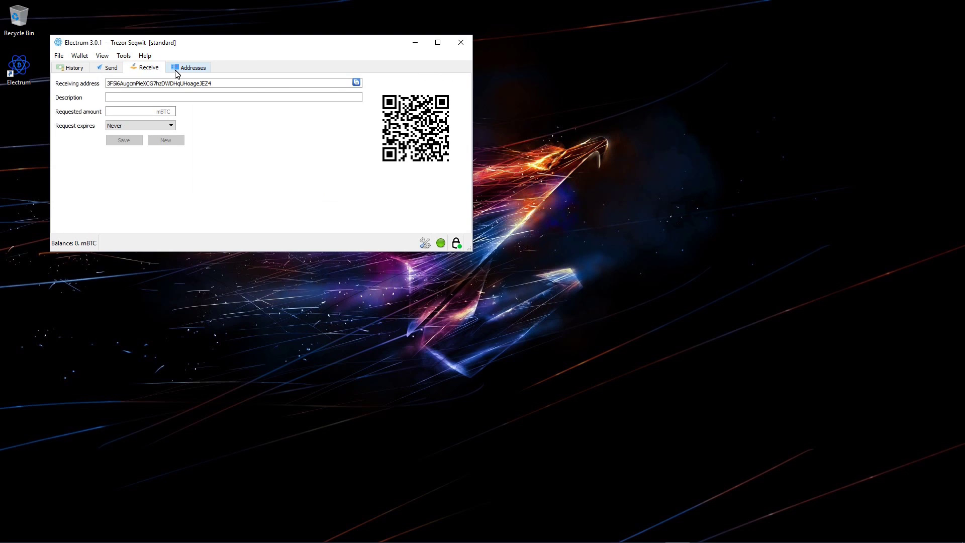
{"action": "left_click", "coordinate": [179, 71]}
{"action": "left_click_drag", "start_coordinate": [193, 45], "coordinate": [412, 152]}
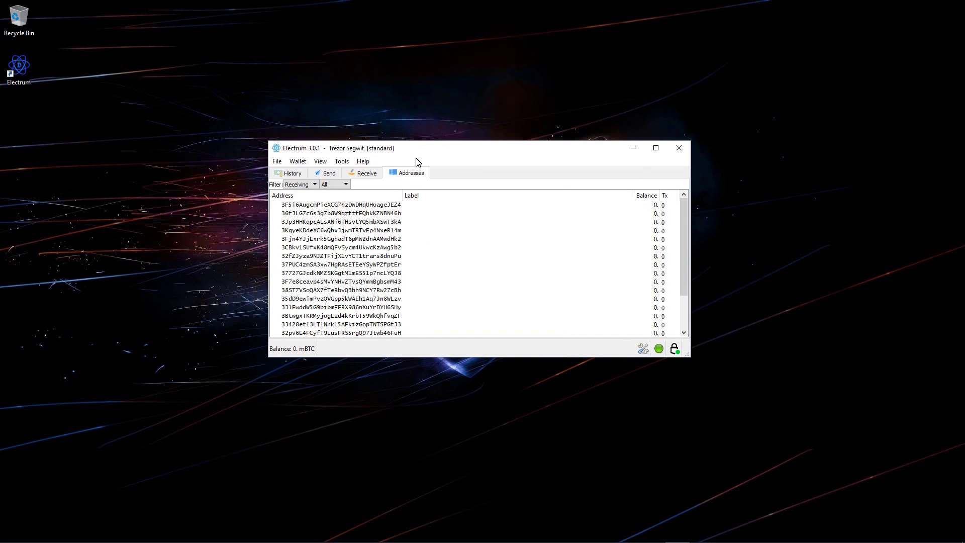